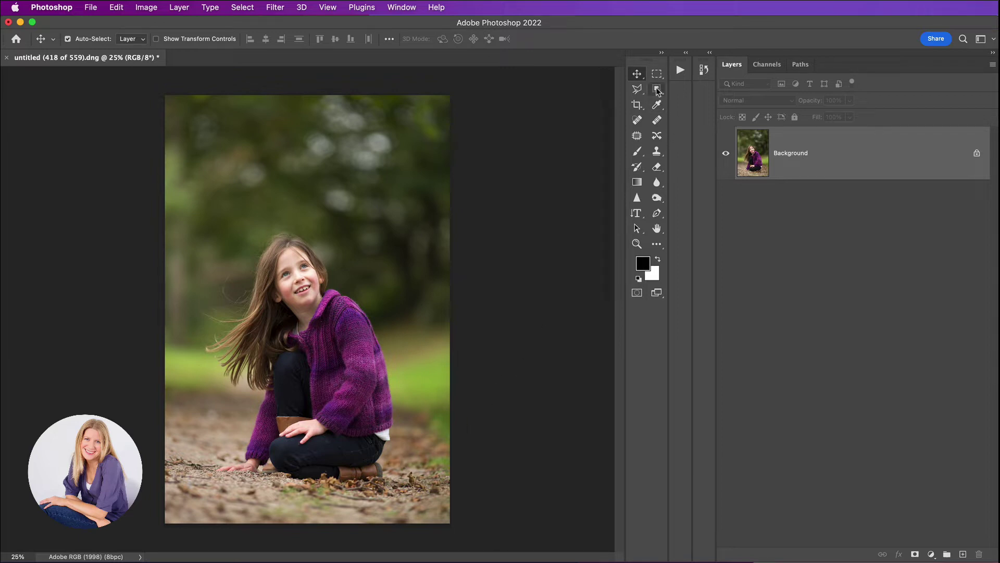
Step: Switch to the Object Selection Tool and select the kneeling girl as one object
drag(657, 90, 724, 93)
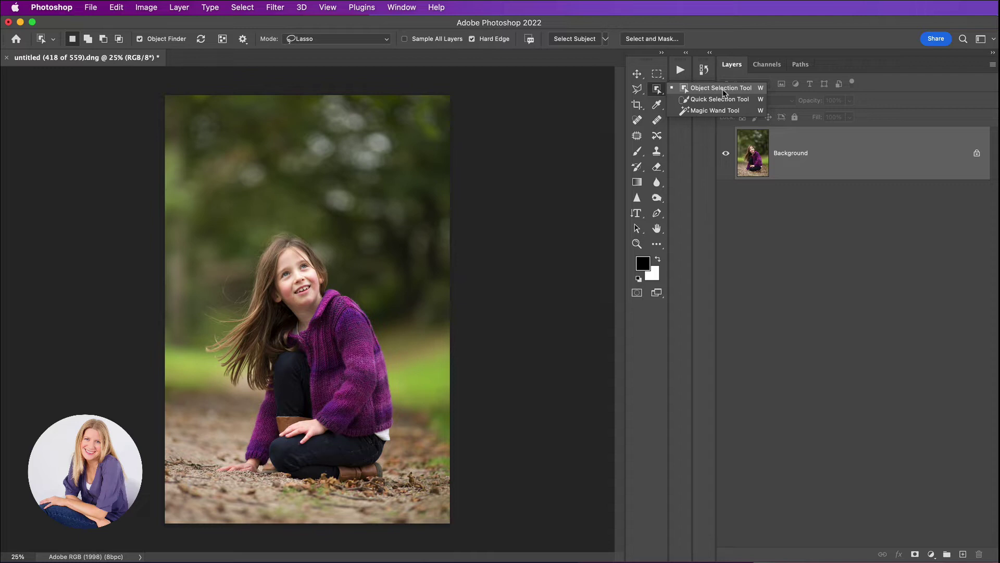
drag(723, 92, 723, 93)
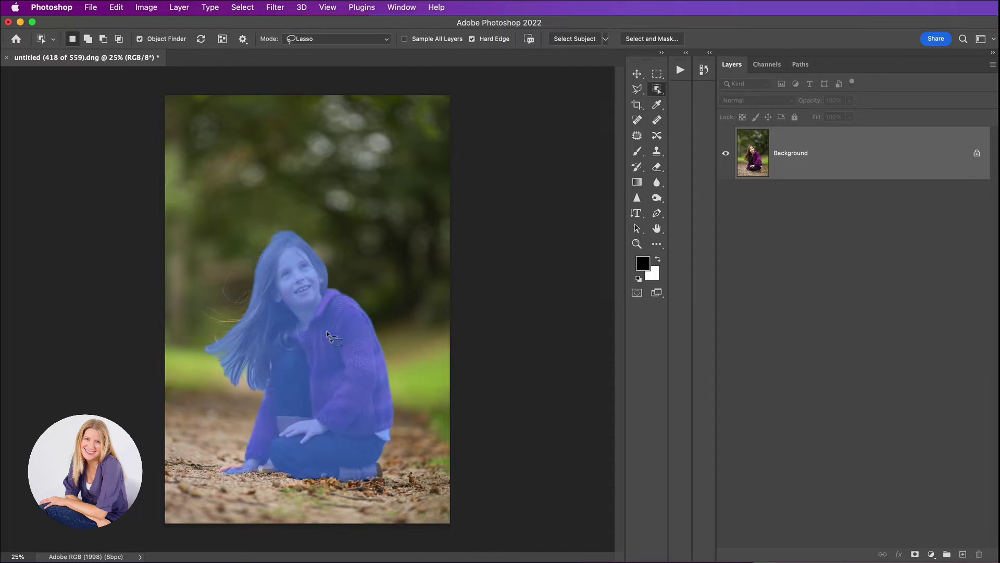
click(356, 340)
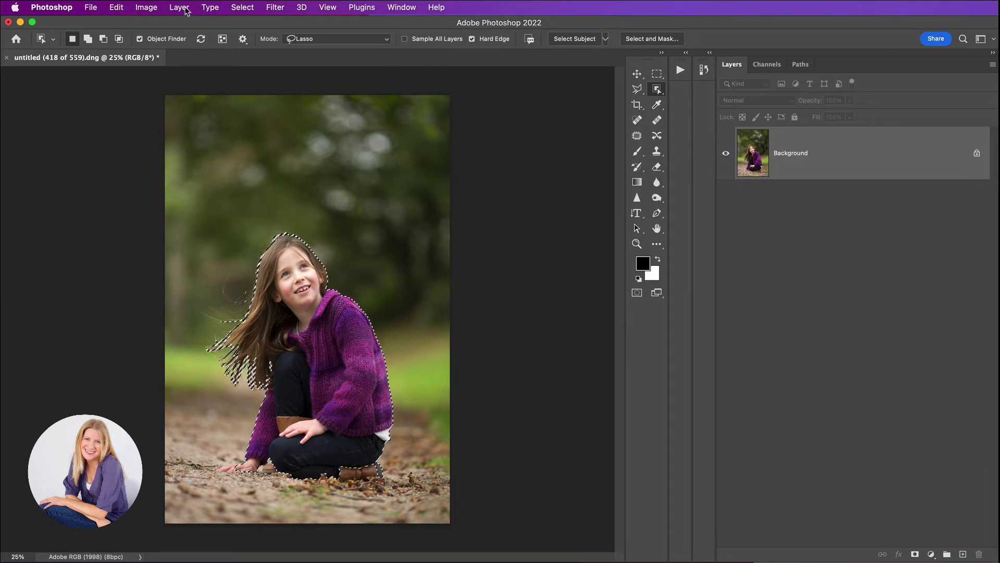
Step: Add a Selective Color adjustment layer and invert its mask so only the background changes
click(179, 7)
mouse_move(246, 162)
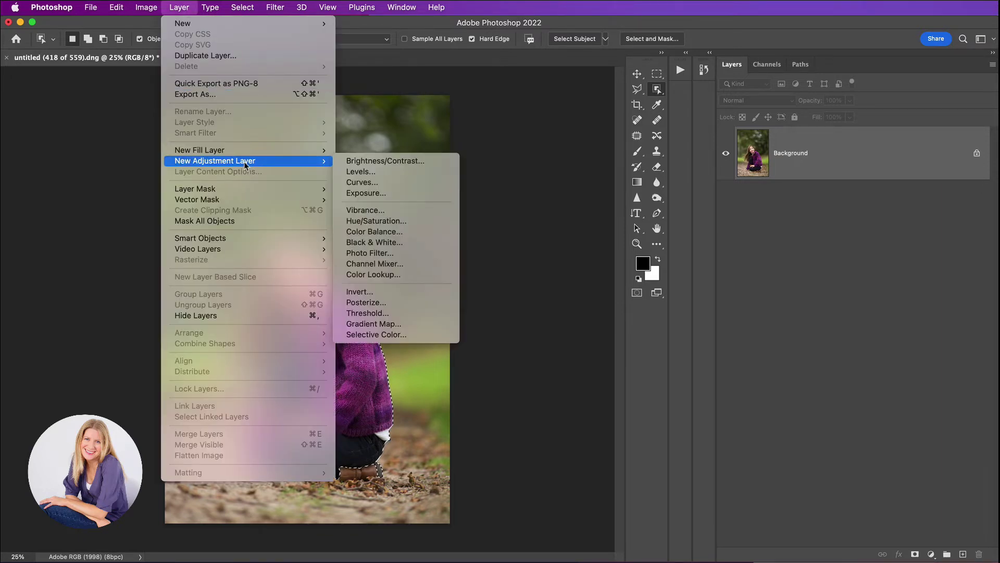
click(407, 334)
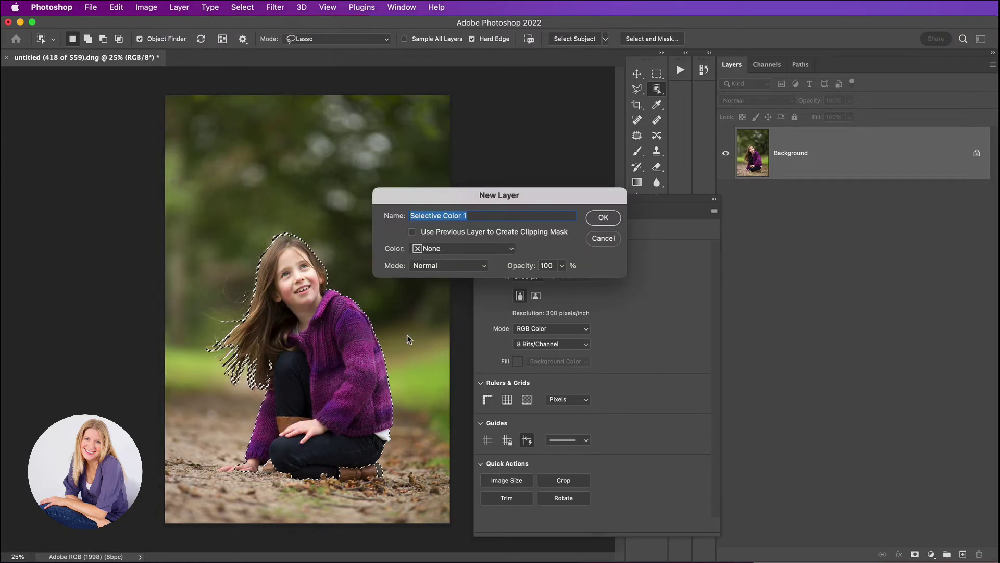
click(604, 217)
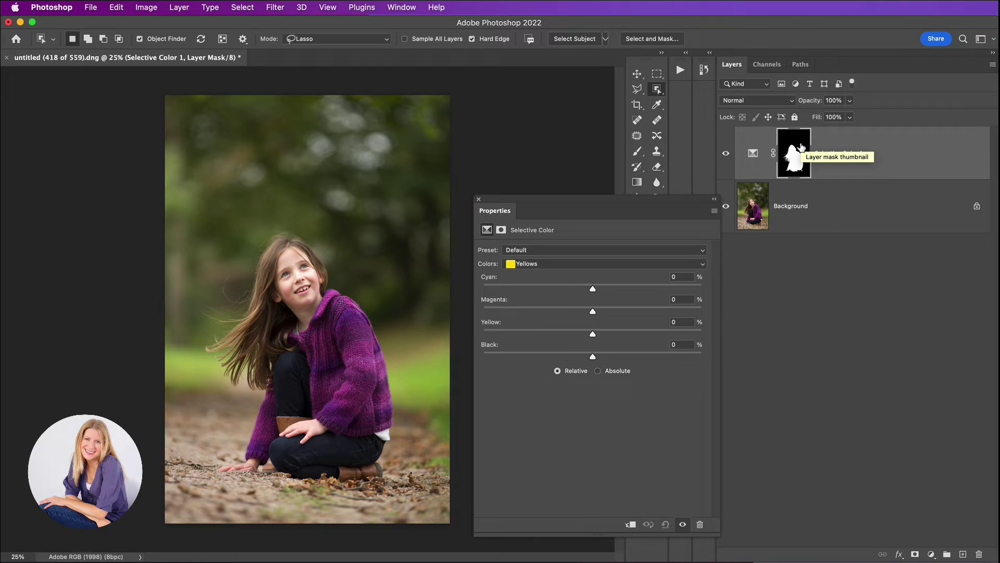
drag(800, 147, 803, 151)
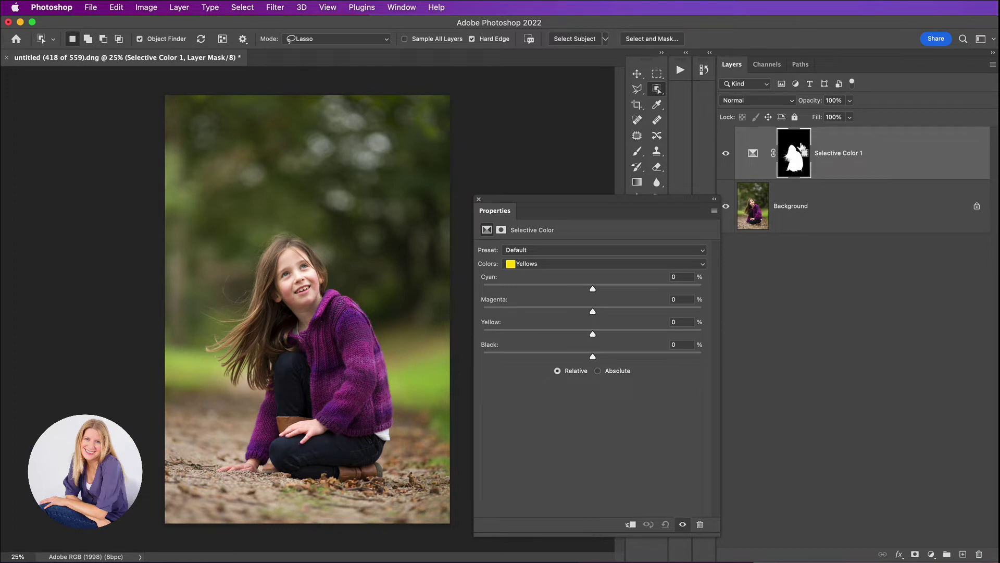
key(super+i)
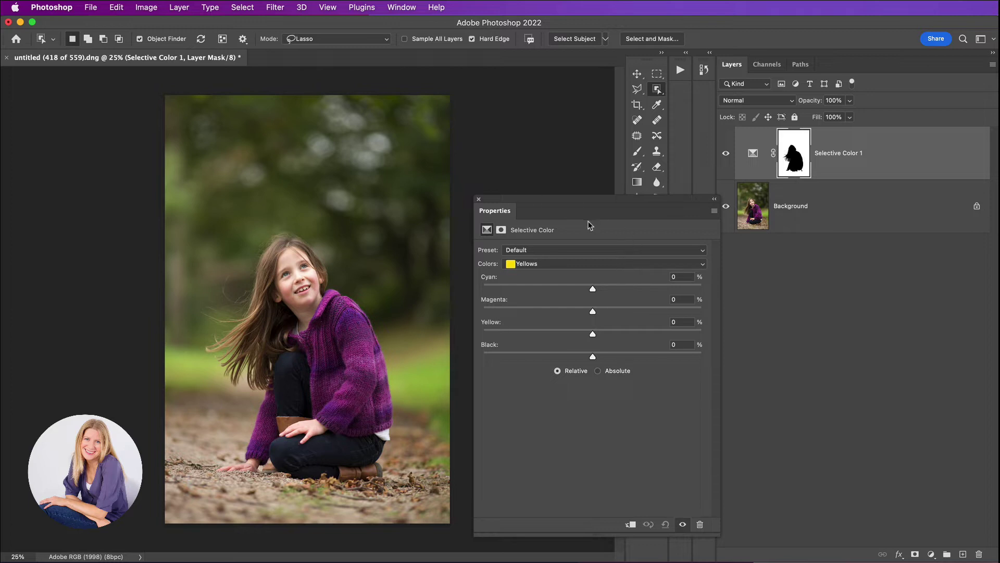
Step: Keep Yellows as the colour range and drag its Cyan slider down to -100
click(552, 264)
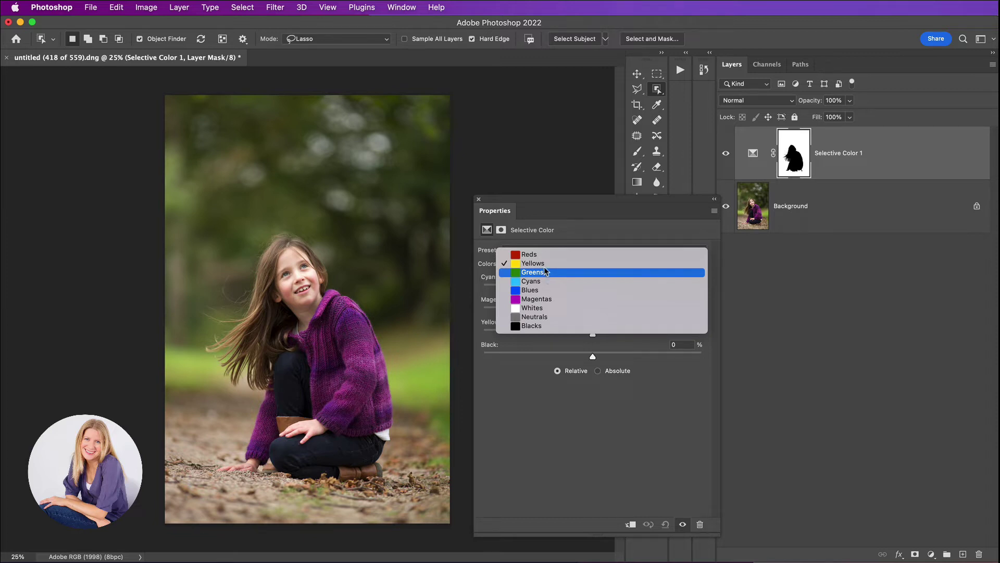
click(552, 264)
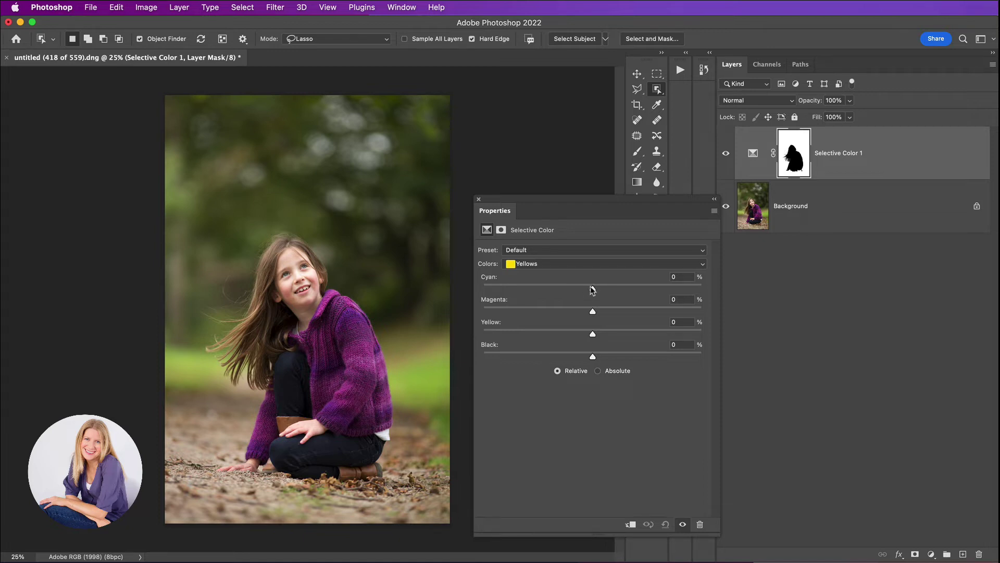
drag(593, 289, 468, 292)
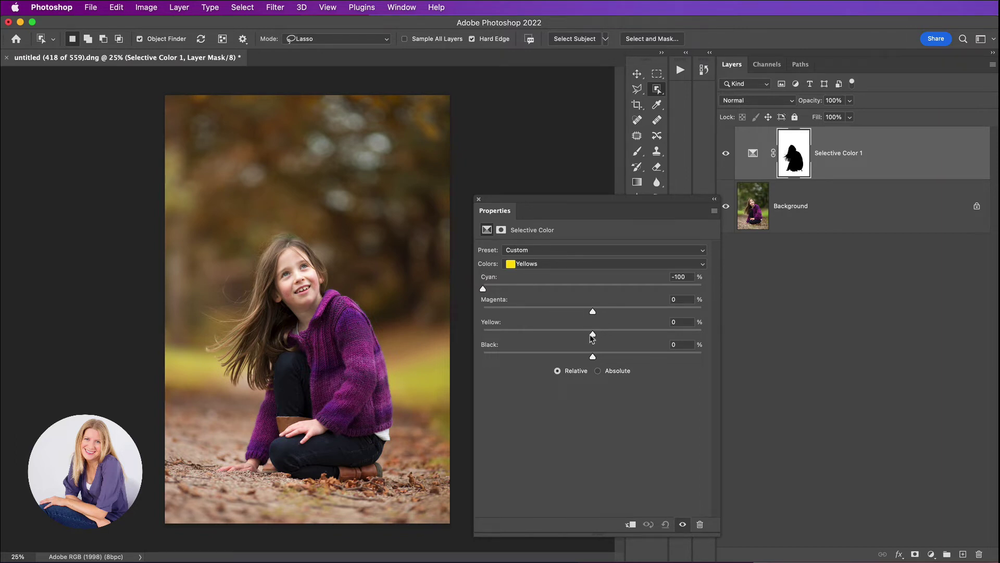
Step: Tune the Yellows to Cyan -83%, Magenta +53%, Yellow +56% and Black +10%
drag(592, 336, 684, 335)
drag(484, 289, 502, 290)
drag(594, 311, 665, 314)
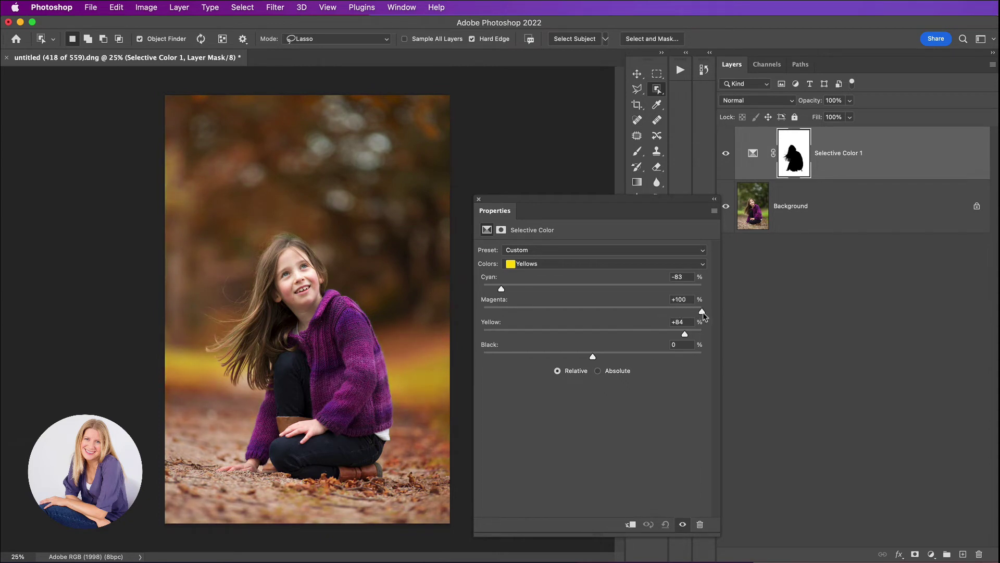
drag(703, 312, 650, 314)
drag(684, 334, 654, 336)
mouse_move(593, 357)
mouse_down()
mouse_move(575, 358)
mouse_move(622, 359)
mouse_move(605, 360)
mouse_up()
Step: Close the adjustment settings and toggle the Selective Color layer off and on to compare
click(477, 200)
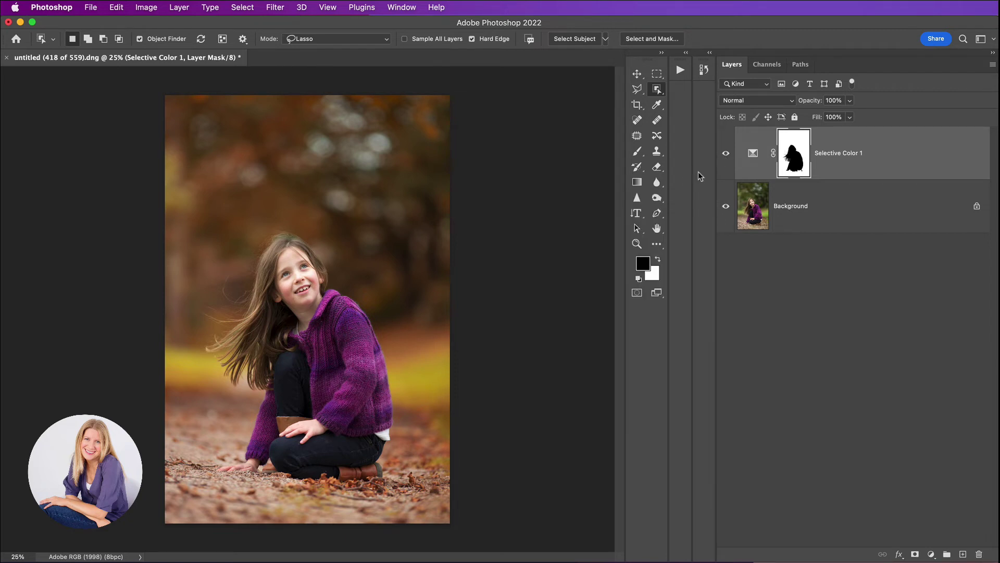
click(726, 155)
click(726, 154)
click(726, 154)
click(725, 154)
Step: Reopen the Selective Color settings and set the Reds to Cyan -83% and Yellow +36%
double_click(757, 152)
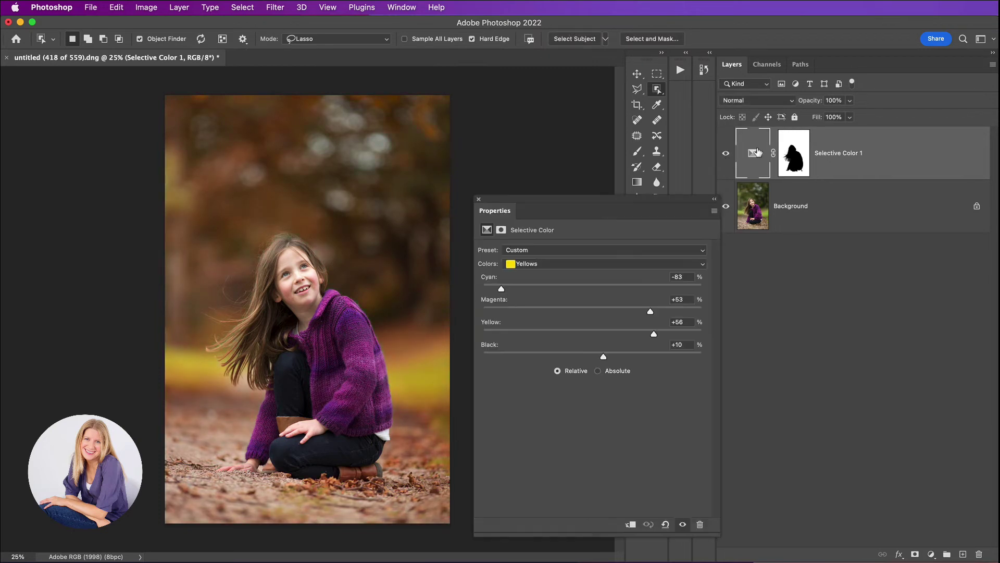
click(529, 268)
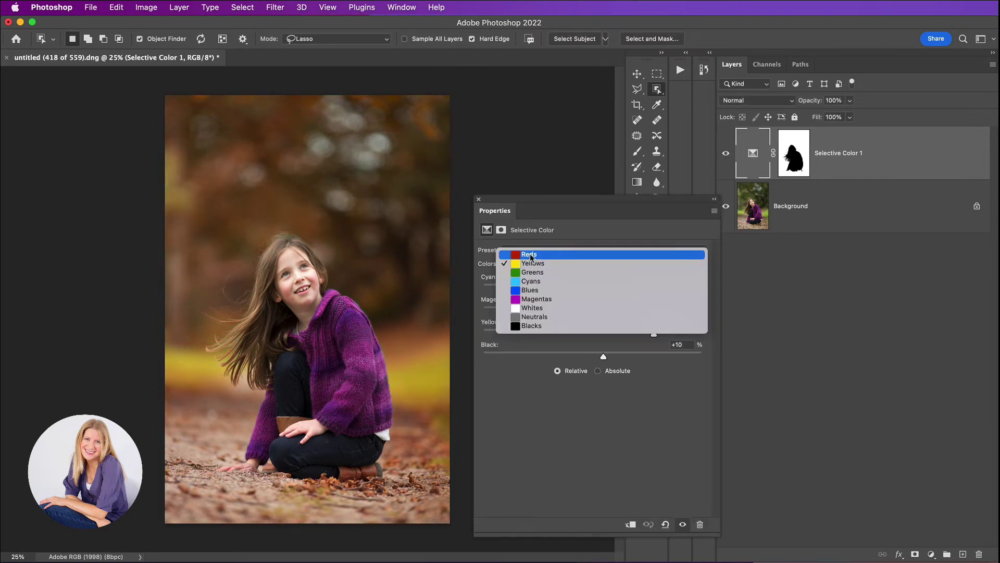
click(530, 254)
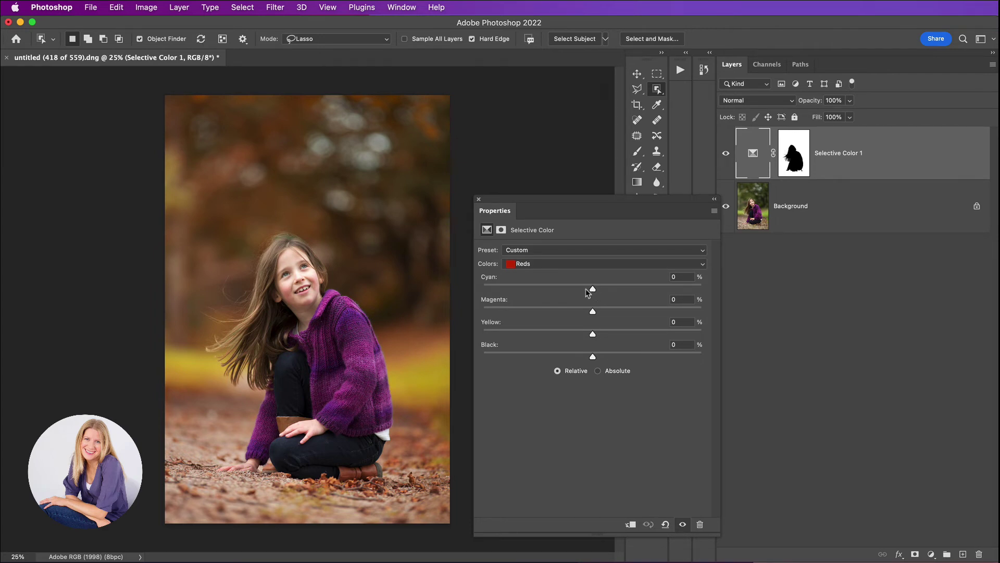
drag(592, 289, 533, 289)
click(484, 288)
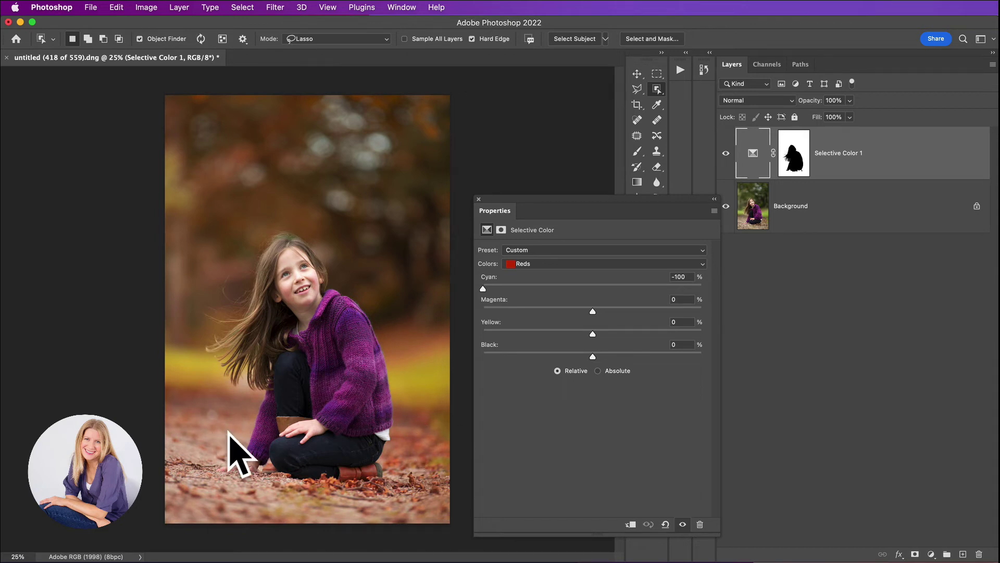
drag(484, 289, 502, 288)
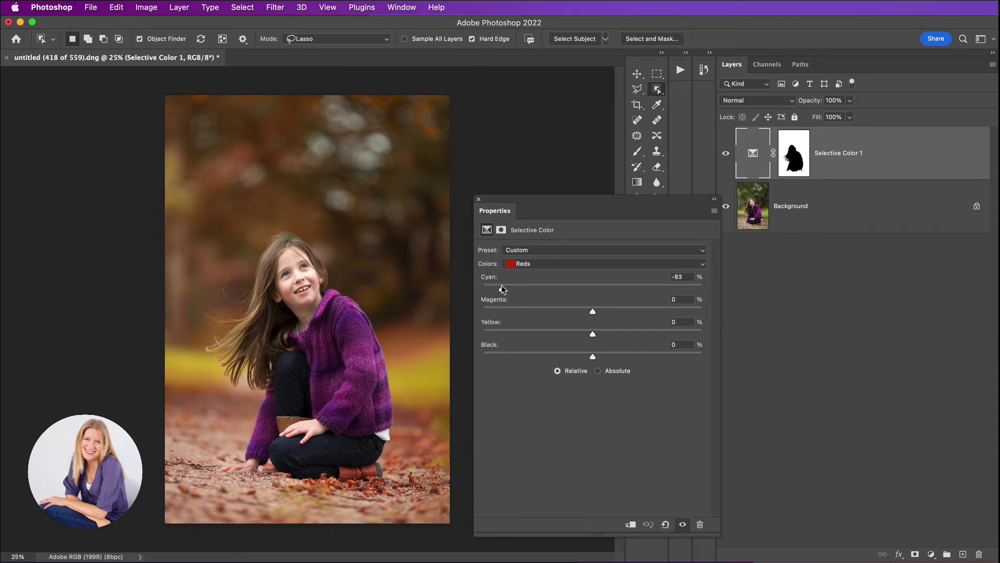
drag(592, 334, 632, 342)
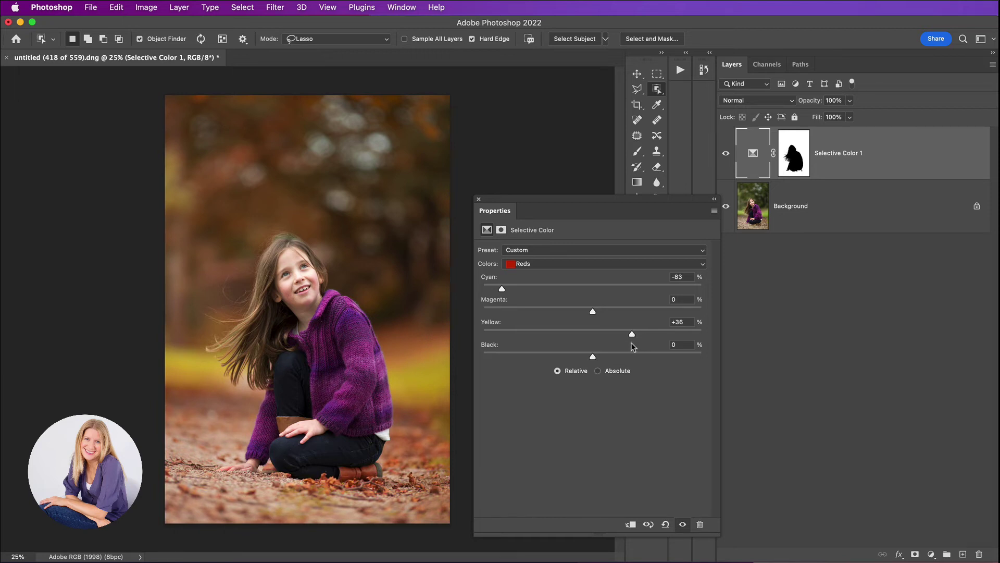
Step: Close the adjustment settings and toggle the Selective Color layer to compare before and after
click(479, 200)
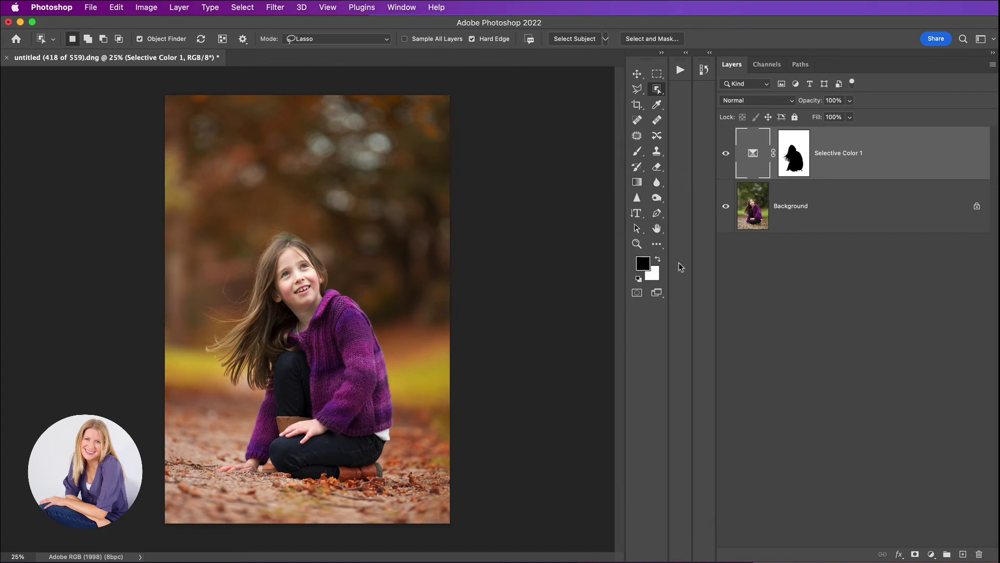
click(725, 155)
click(726, 155)
Step: Add a Solid Color fill layer in dark reddish brown #582b0e
click(188, 10)
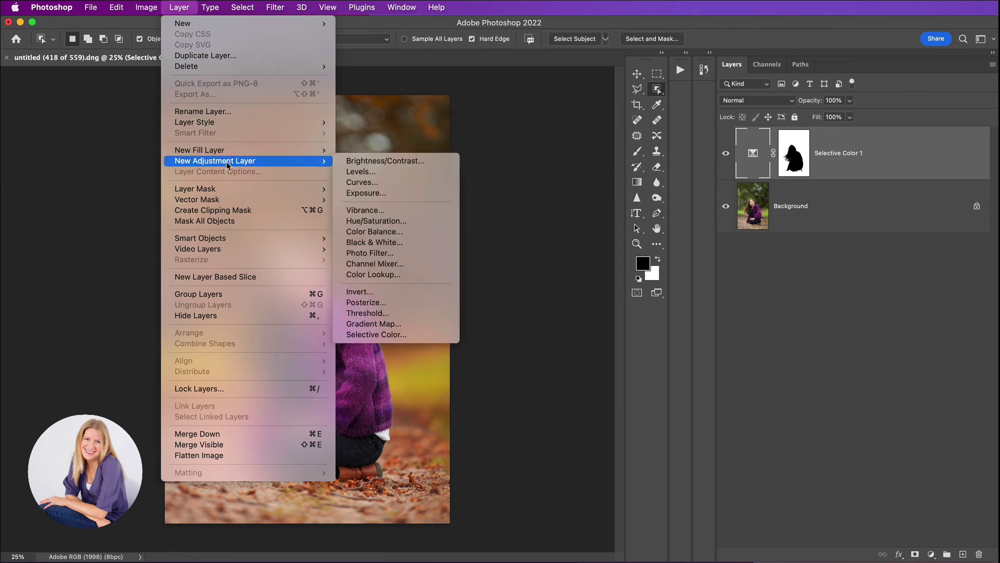
mouse_move(281, 150)
click(399, 152)
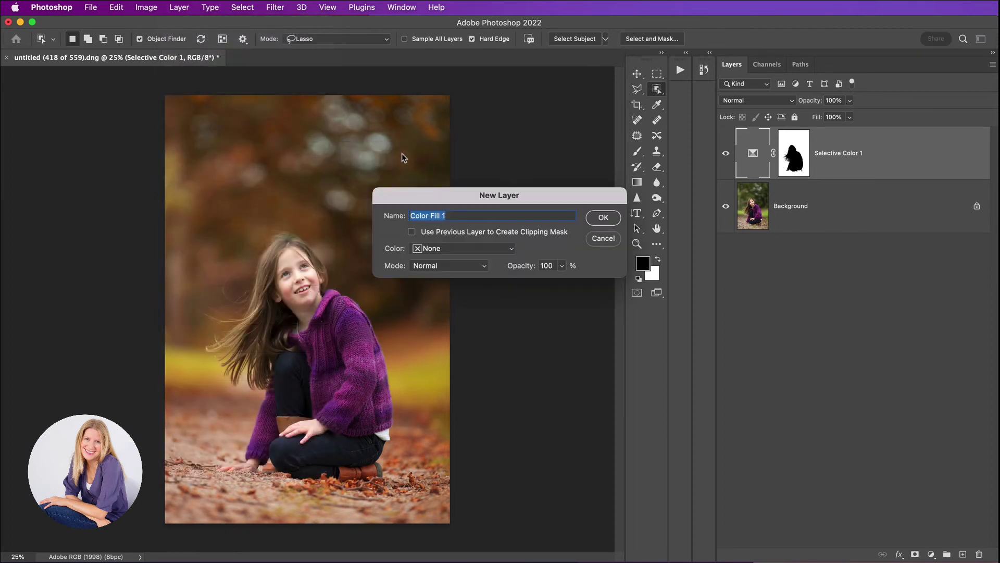
click(603, 218)
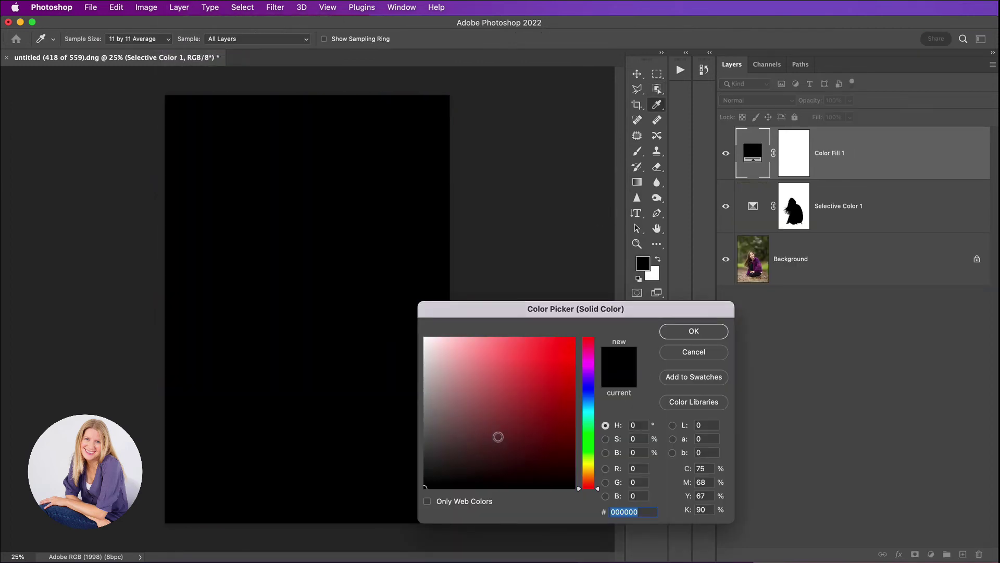
drag(502, 433, 562, 437)
drag(598, 488, 598, 477)
click(549, 433)
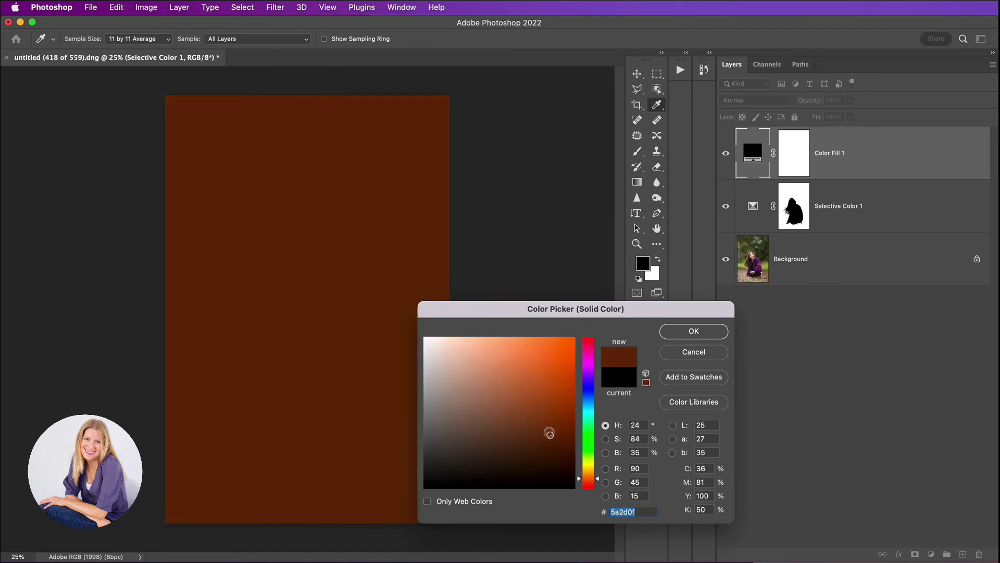
click(693, 332)
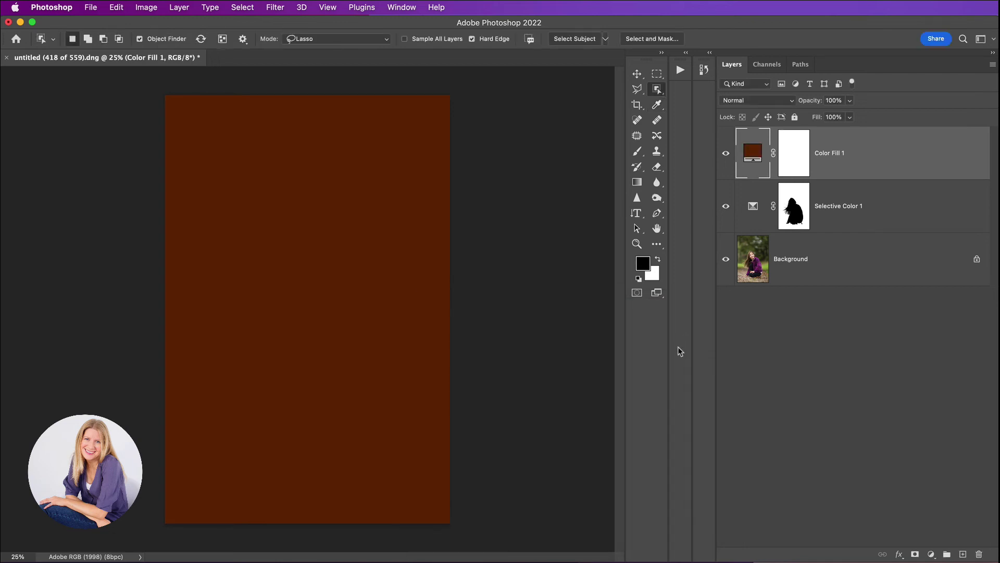
Step: Set Color Fill 1 to Soft Light blend mode at 22% opacity
click(792, 102)
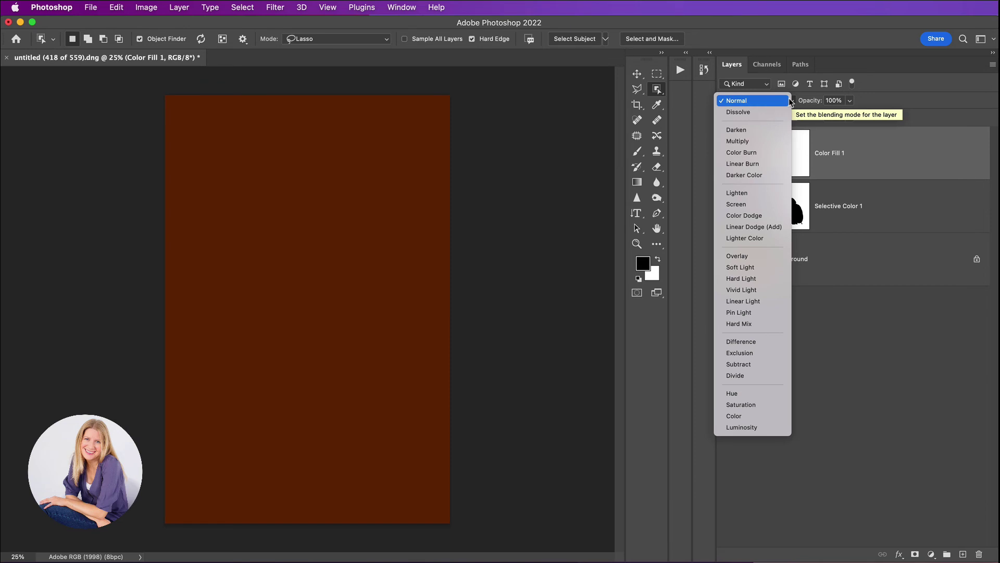
click(781, 267)
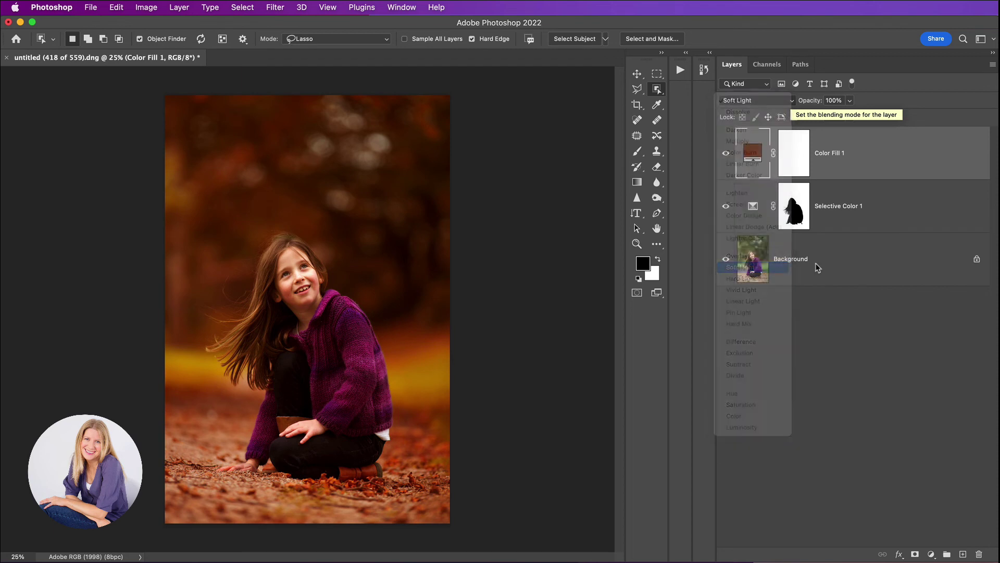
click(850, 102)
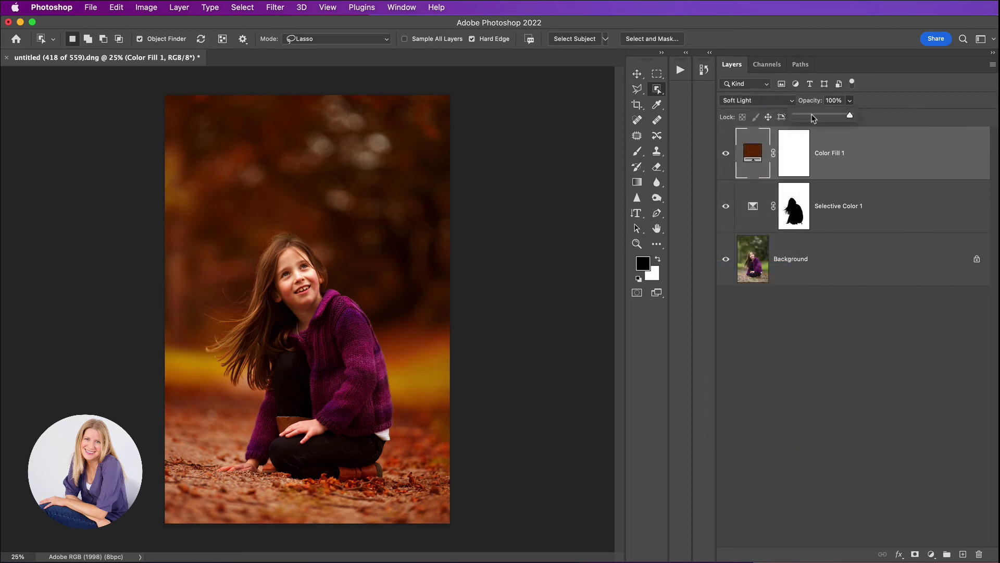
drag(814, 118, 802, 118)
click(727, 155)
click(728, 155)
click(849, 100)
drag(850, 115, 855, 114)
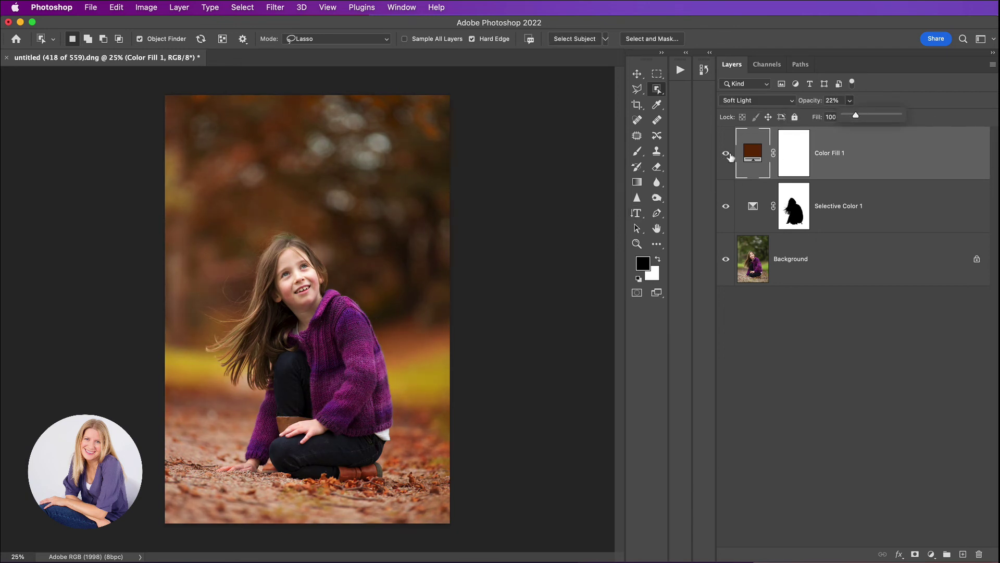
Step: Hide the fill and Selective Color layers to compare against the original photo
click(803, 153)
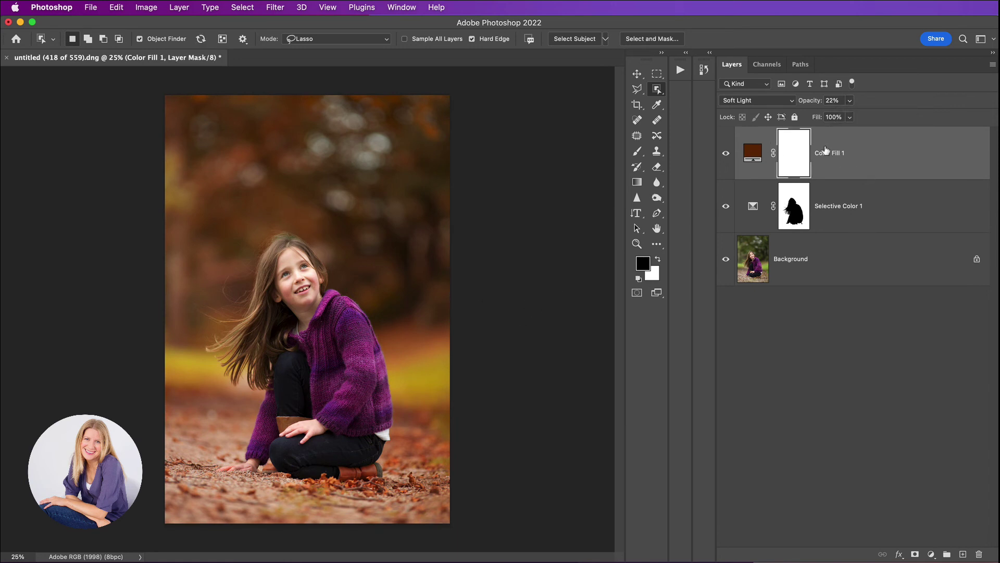
click(726, 153)
click(726, 206)
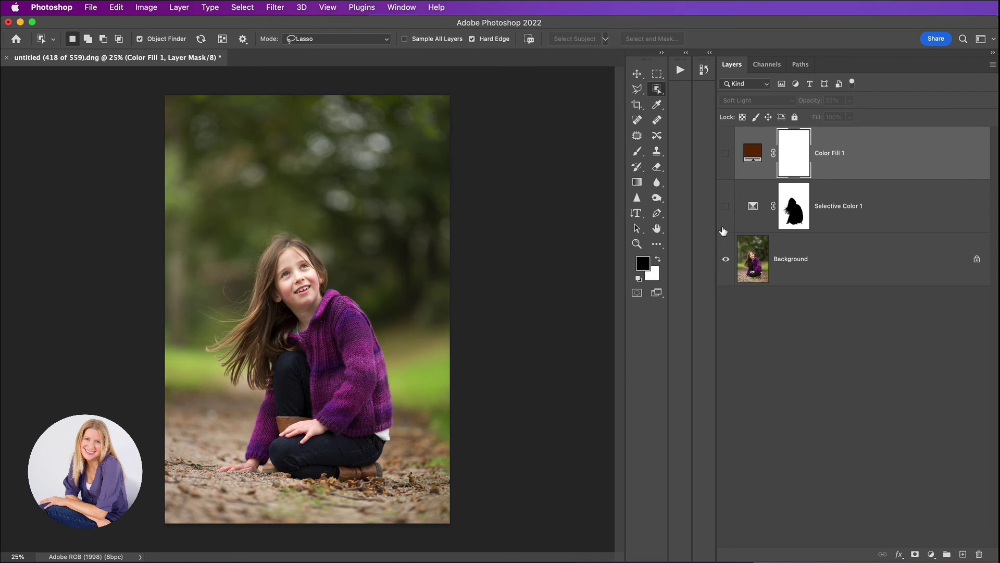
click(726, 208)
Step: Turn the Color Fill 1 layer's visibility back on
click(725, 155)
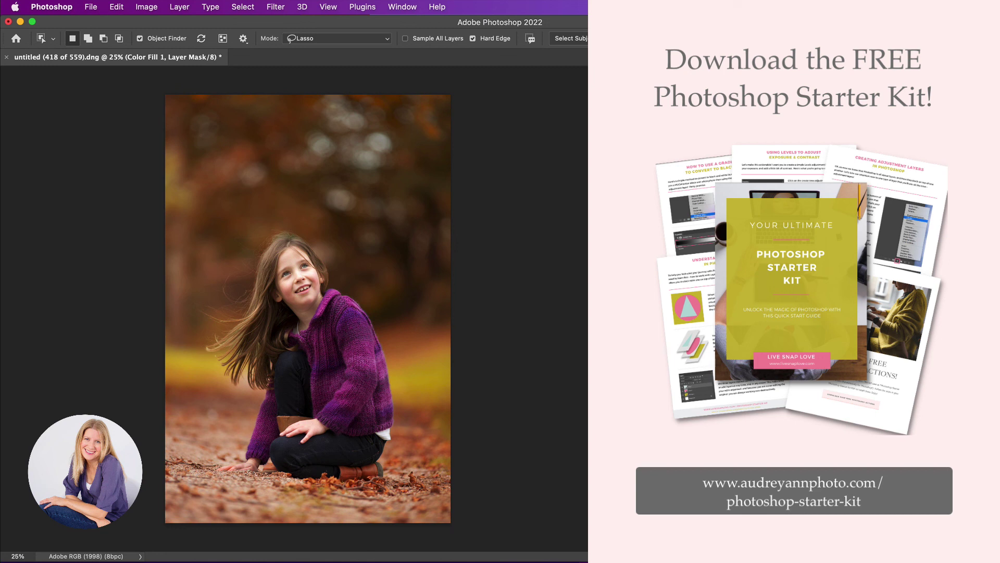
Step: Switch from Photoshop to Chrome with Cmd+Tab
key(super+Tab)
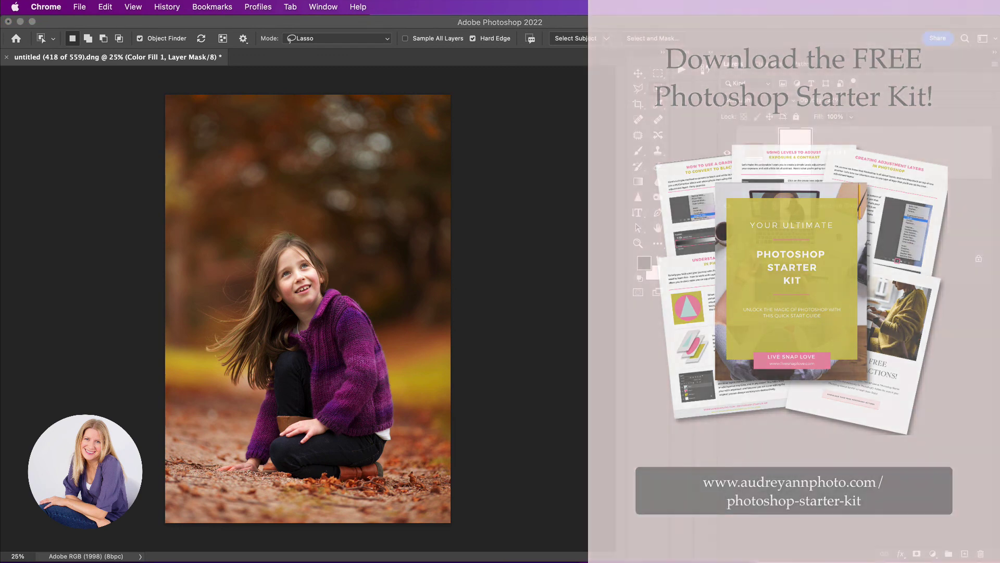